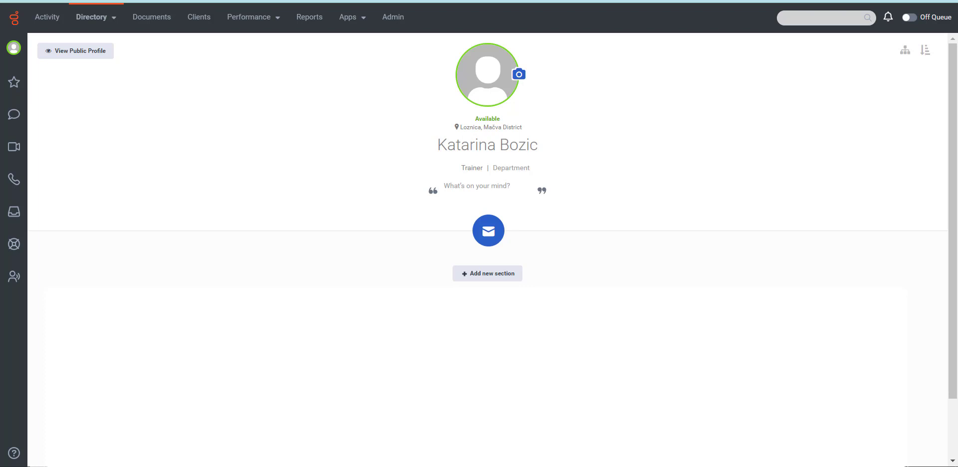
Open the Performance menu in the profile page's top navigation bar.
{"action": "left_click", "coordinate": [256, 26]}
Go to Performance > Workspace, keep the June 23, 2023 date range, and show the interaction filters.
{"action": "left_click", "coordinate": [261, 44]}
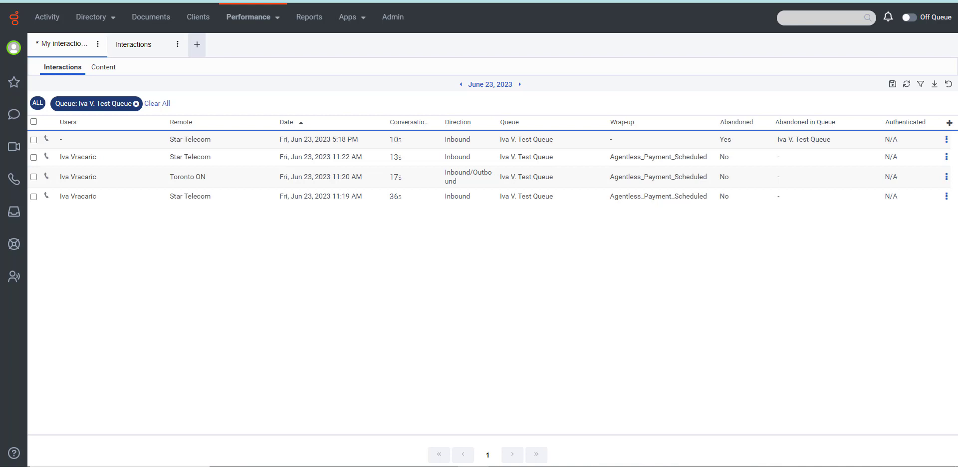
{"action": "left_click", "coordinate": [488, 87]}
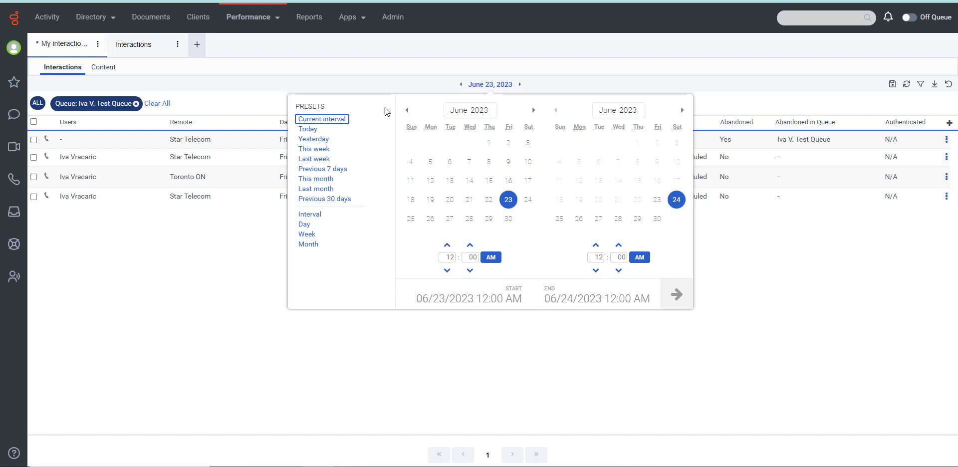
{"action": "left_click", "coordinate": [479, 88]}
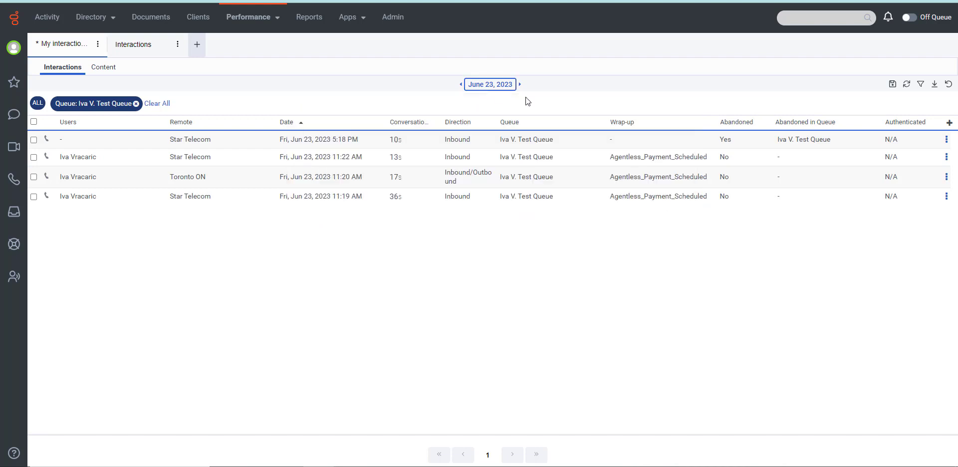
{"action": "left_click", "coordinate": [921, 85]}
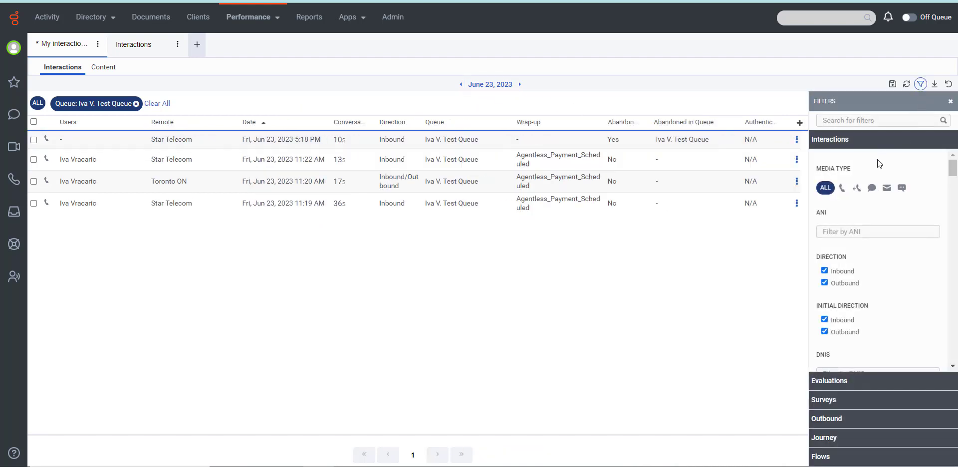
Try the callback and chat media filters, ending with only the voice media type selected.
{"action": "left_click", "coordinate": [841, 192]}
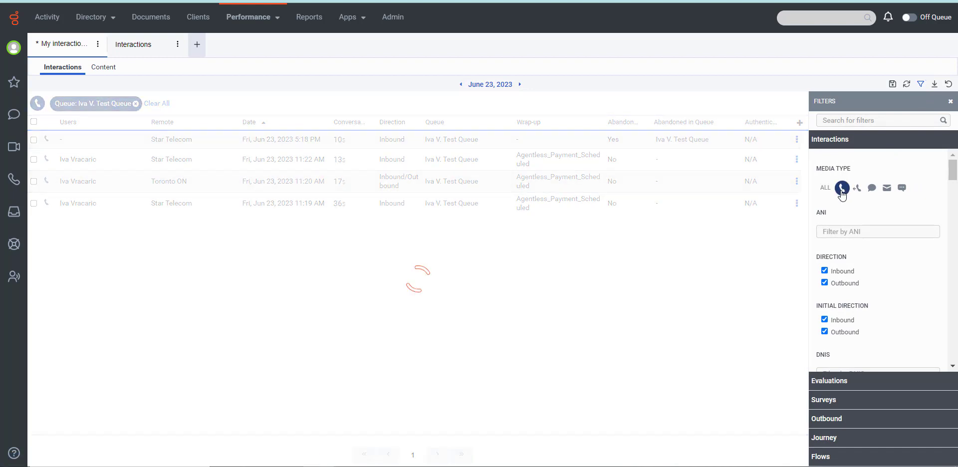
{"action": "left_click", "coordinate": [857, 190]}
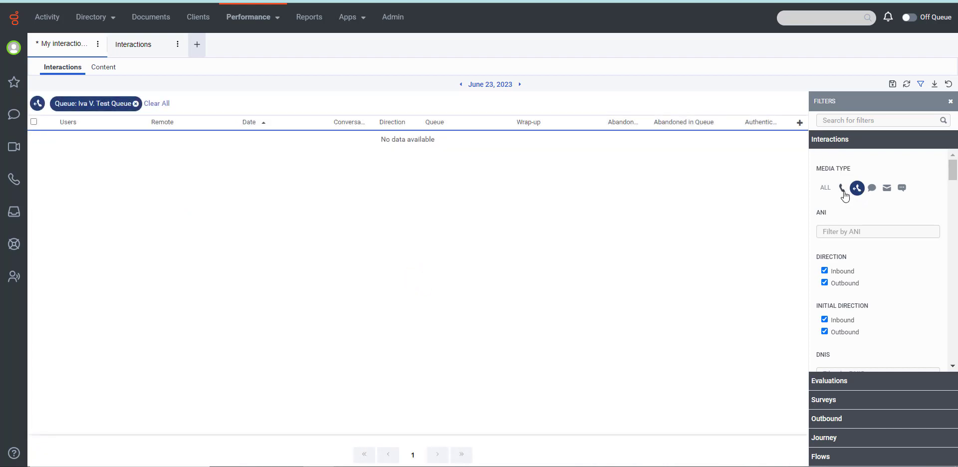
{"action": "left_click", "coordinate": [843, 191]}
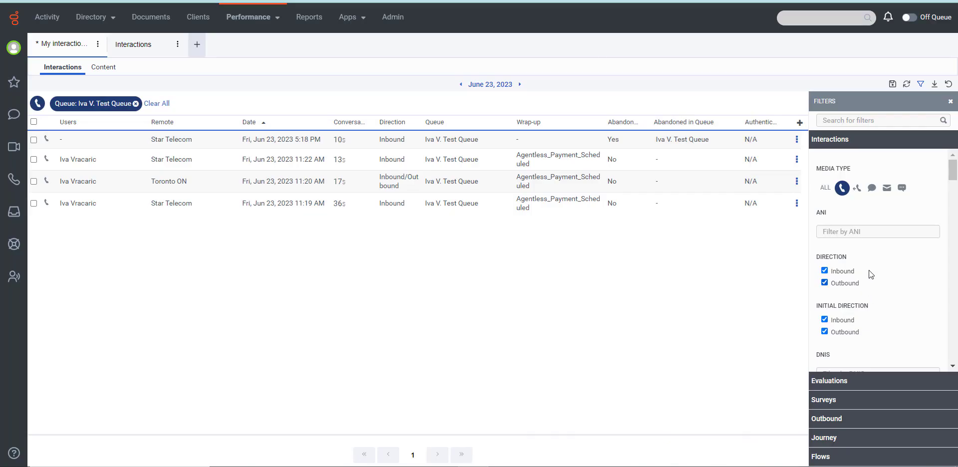
{"action": "left_click", "coordinate": [872, 187]}
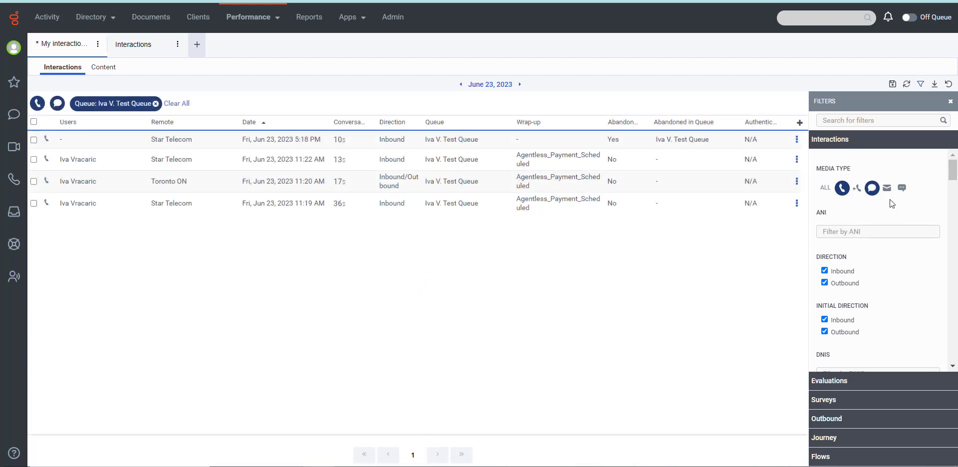
{"action": "left_click", "coordinate": [872, 189]}
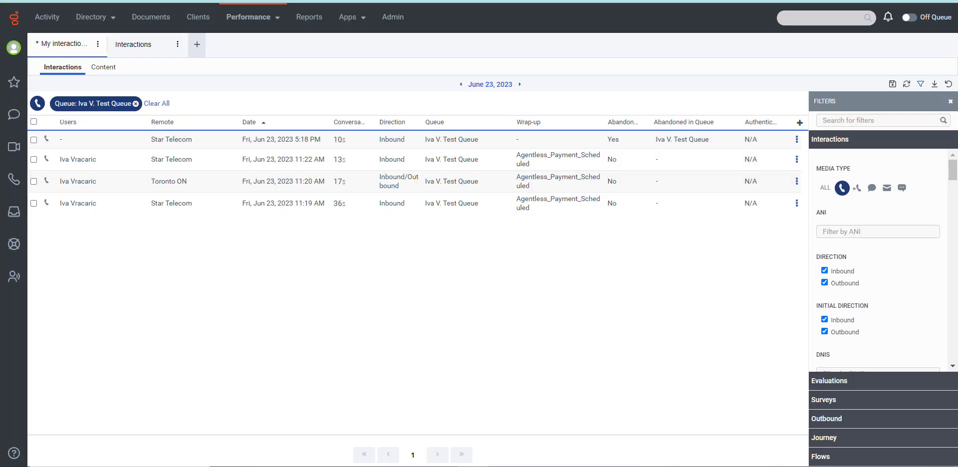
Enable the custom conversation duration filter and review the To and From address fields.
{"action": "left_click_drag", "start_coordinate": [952, 165], "coordinate": [953, 187]}
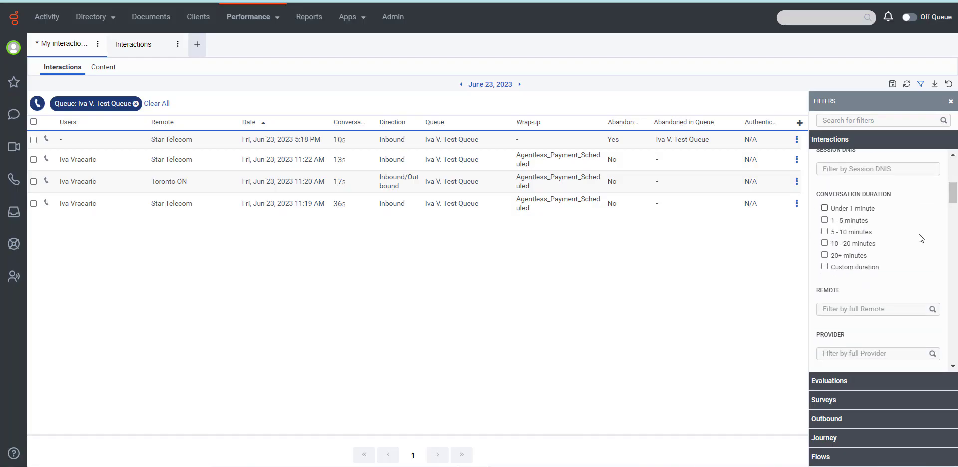
{"action": "left_click", "coordinate": [824, 267]}
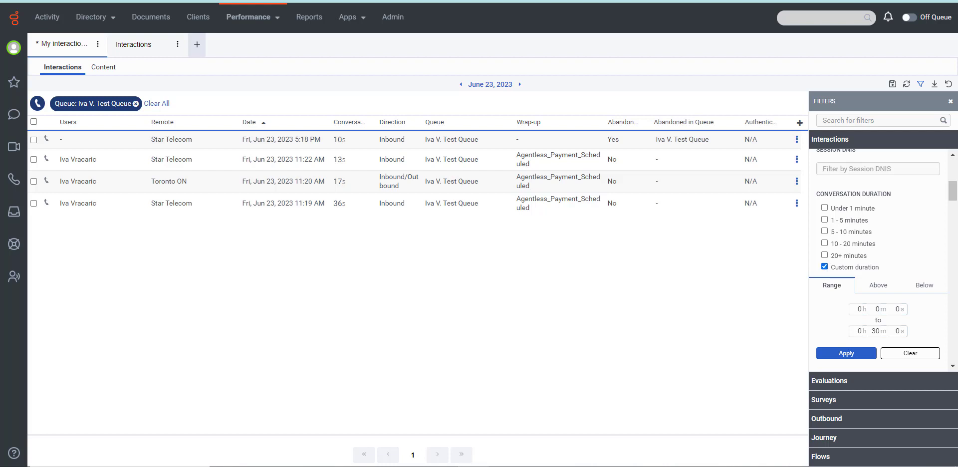
{"action": "scroll", "coordinate": [940, 197], "scroll_direction": "down", "scroll_amount": 5}
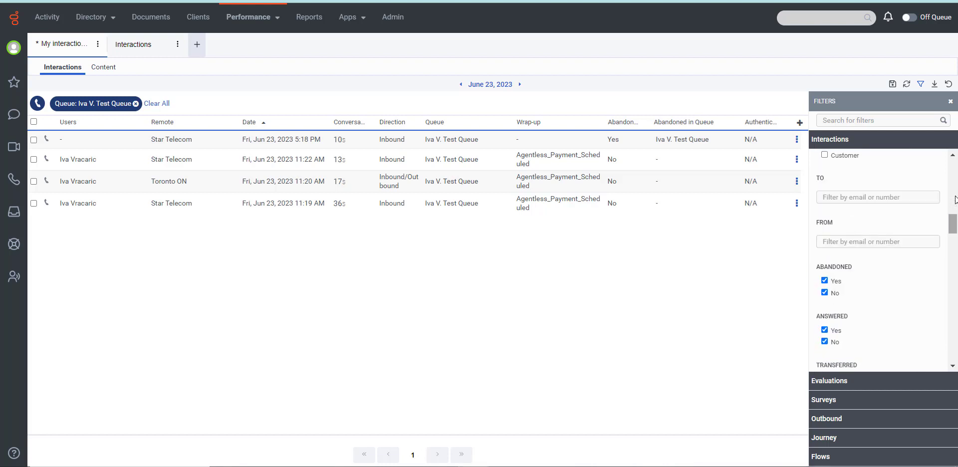
{"action": "left_click", "coordinate": [883, 199]}
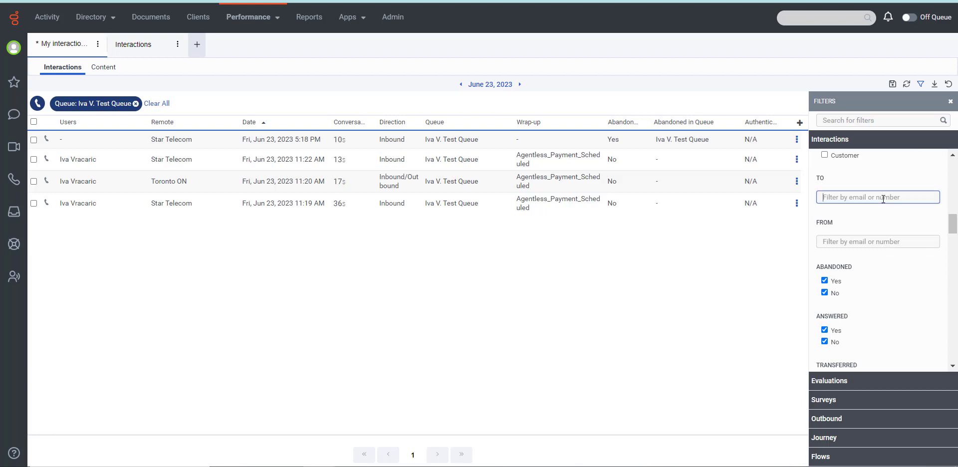
{"action": "left_click", "coordinate": [874, 242]}
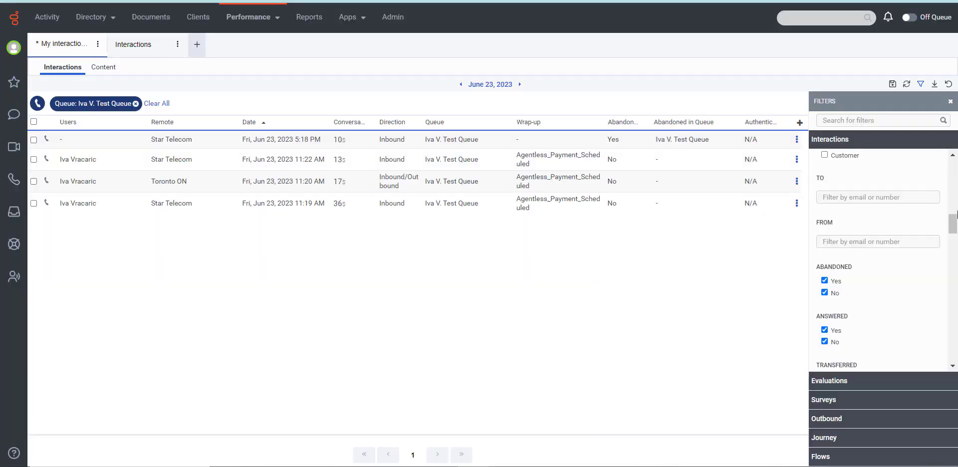
Close the filters and add Consult Transferred, Customer Participation and Division columns to the table.
{"action": "left_click", "coordinate": [951, 101]}
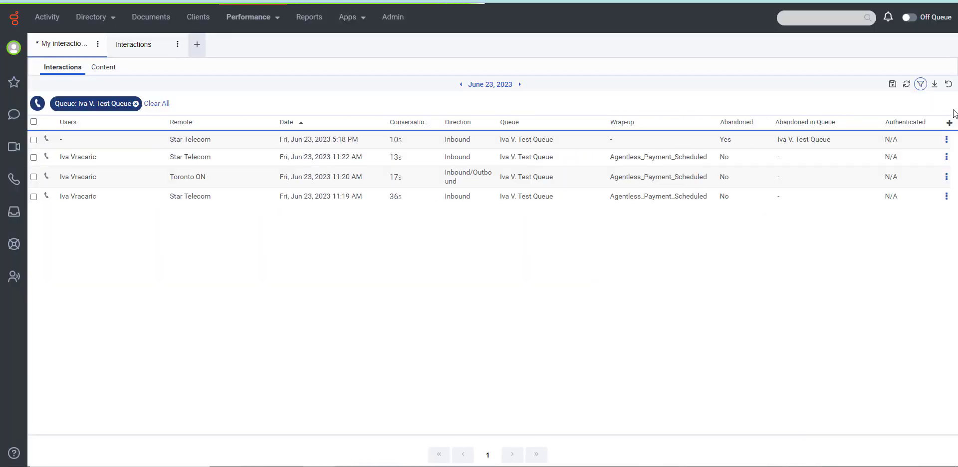
{"action": "left_click", "coordinate": [951, 125]}
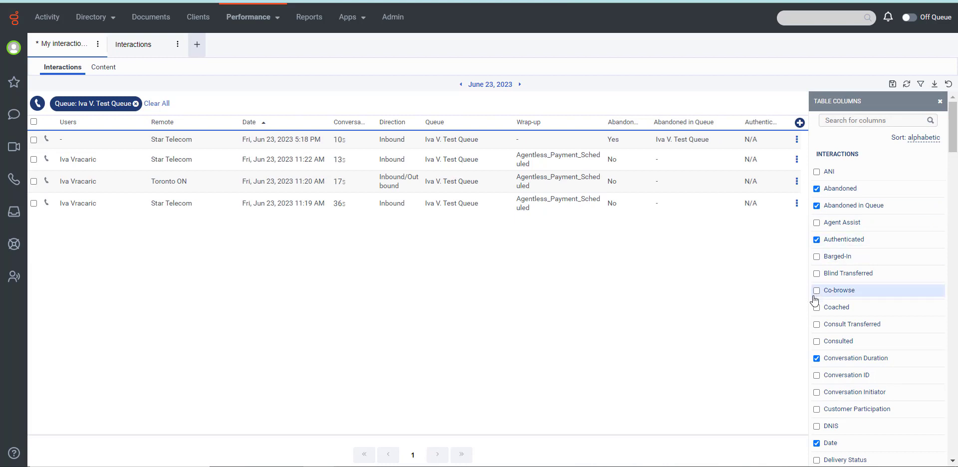
{"action": "left_click", "coordinate": [816, 325]}
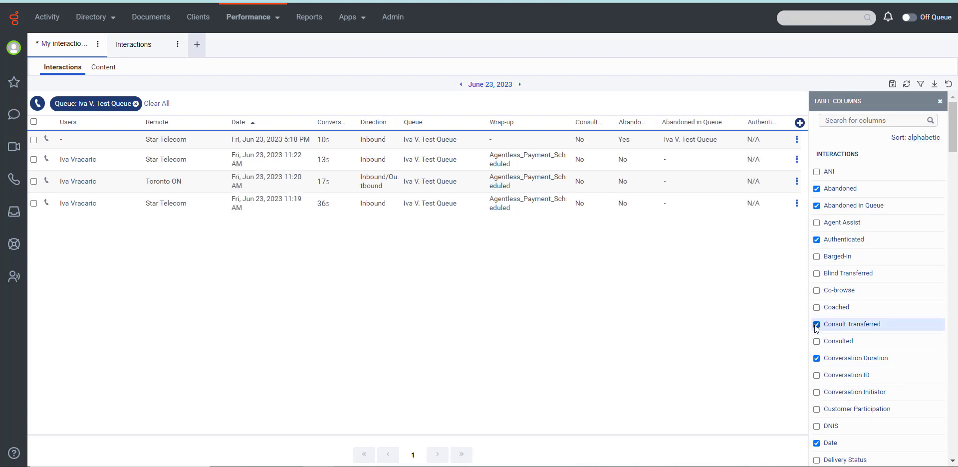
{"action": "left_click", "coordinate": [817, 410]}
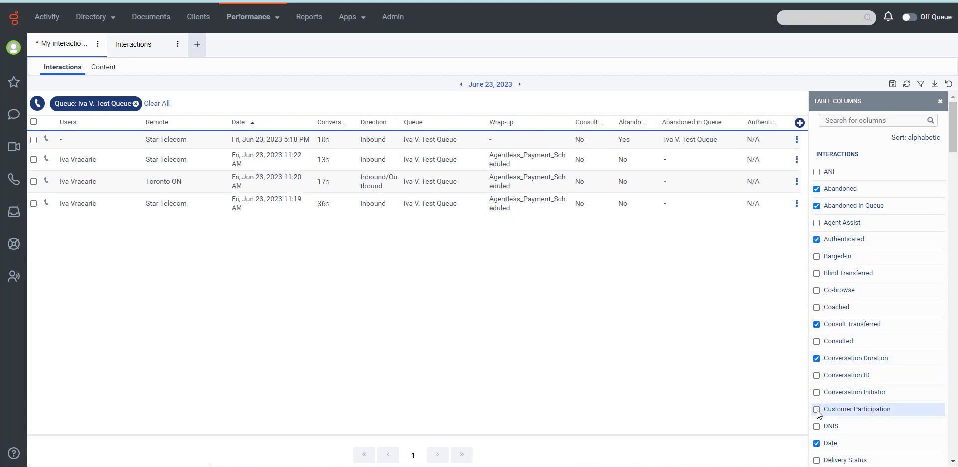
{"action": "scroll", "coordinate": [817, 413], "scroll_direction": "down", "scroll_amount": 5}
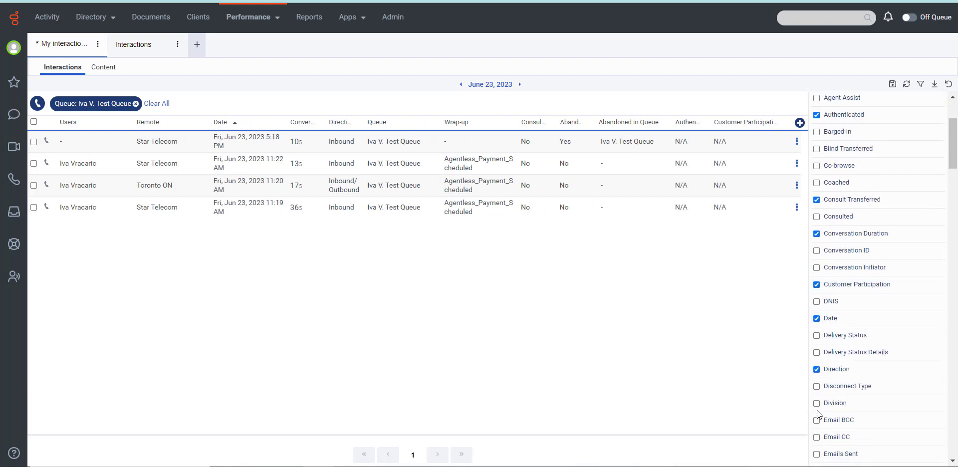
{"action": "left_click", "coordinate": [817, 404]}
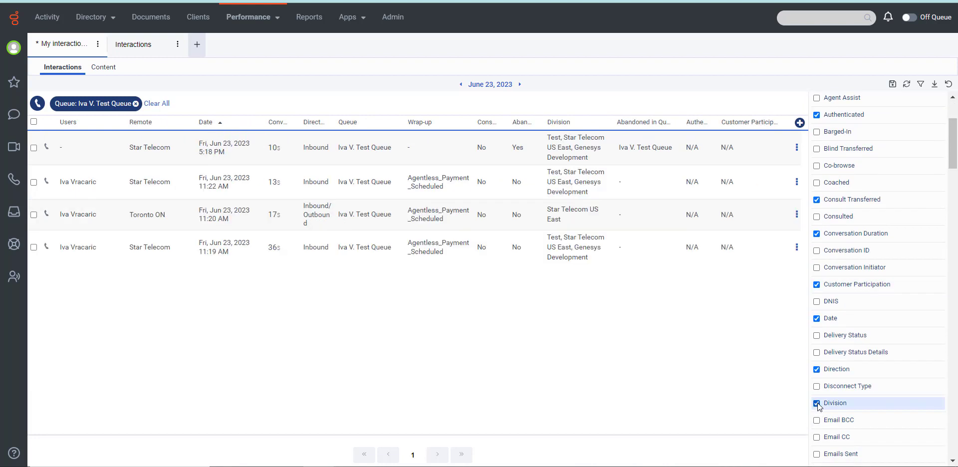
{"action": "scroll", "coordinate": [877, 360], "scroll_direction": "up", "scroll_amount": 5}
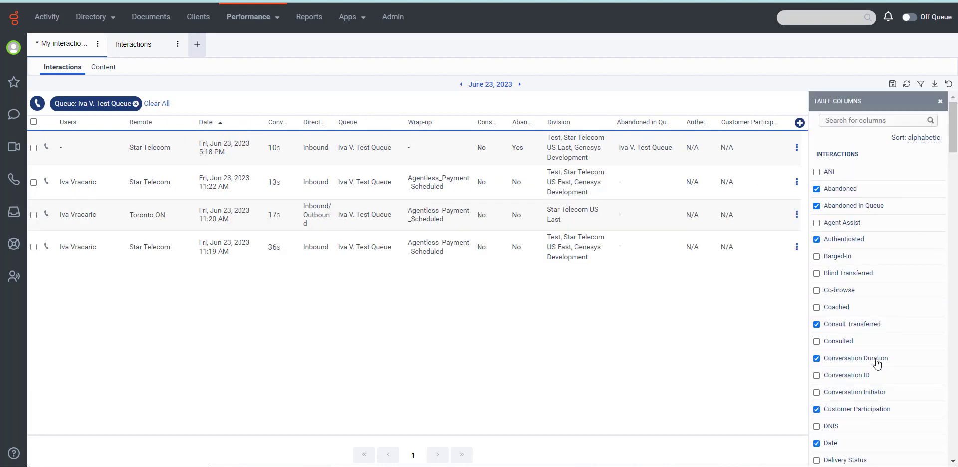
{"action": "left_click", "coordinate": [940, 101]}
{"action": "left_click", "coordinate": [893, 84]}
Name the view 'My interactions2' and save it.
{"action": "left_click", "coordinate": [869, 172]}
{"action": "type", "text": "My inte"}
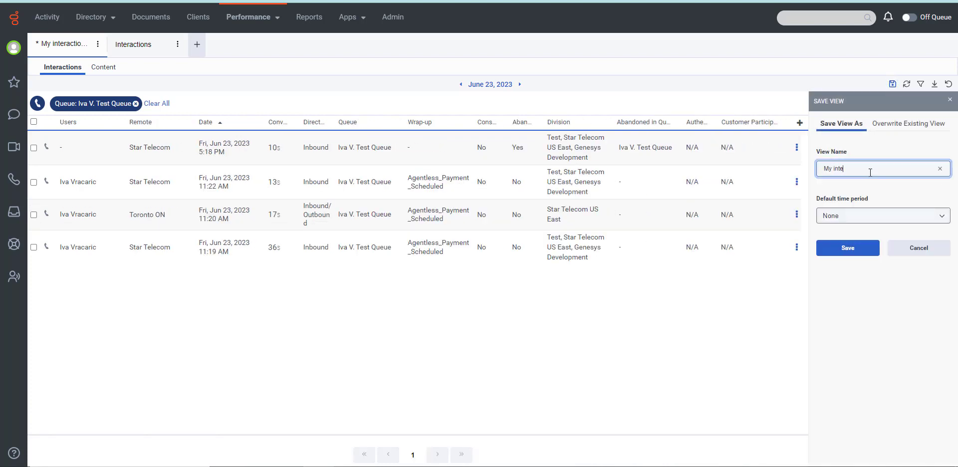
{"action": "type", "text": "ractions"}
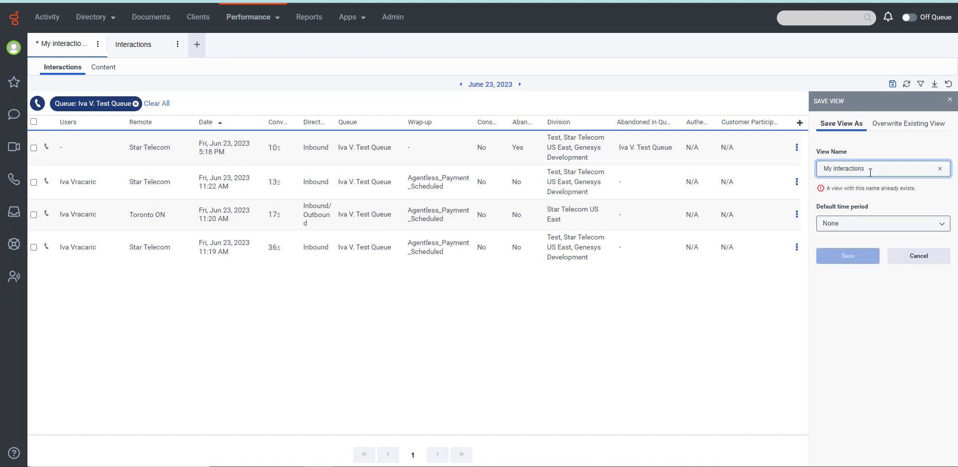
{"action": "type", "text": "2"}
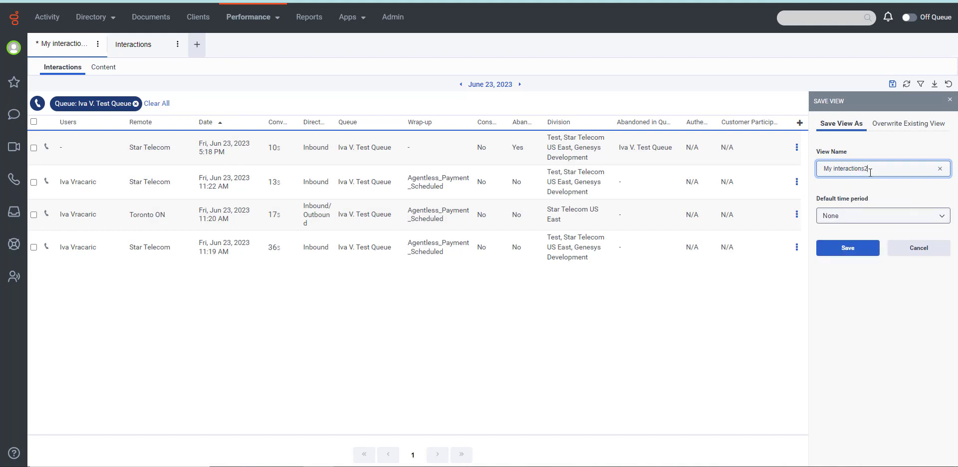
{"action": "left_click", "coordinate": [856, 253]}
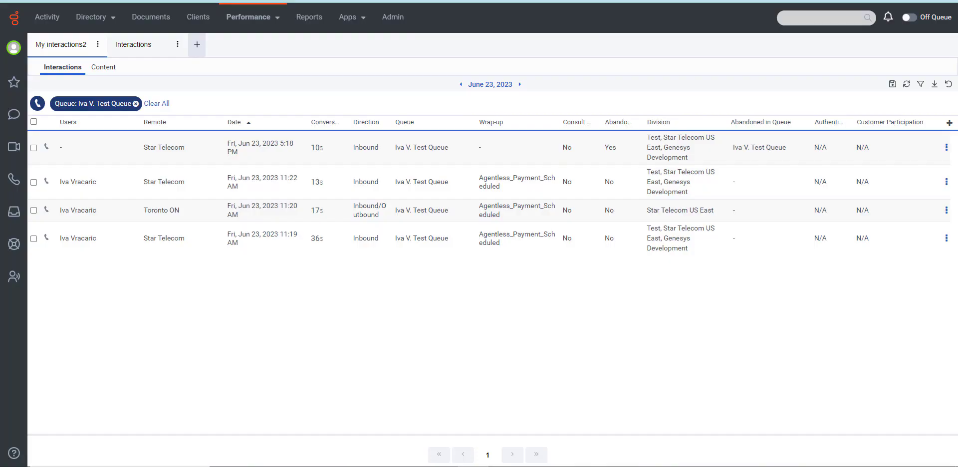
Add a Conversation ID column to the table, then copy the first row's conversation ID.
{"action": "left_click", "coordinate": [949, 124]}
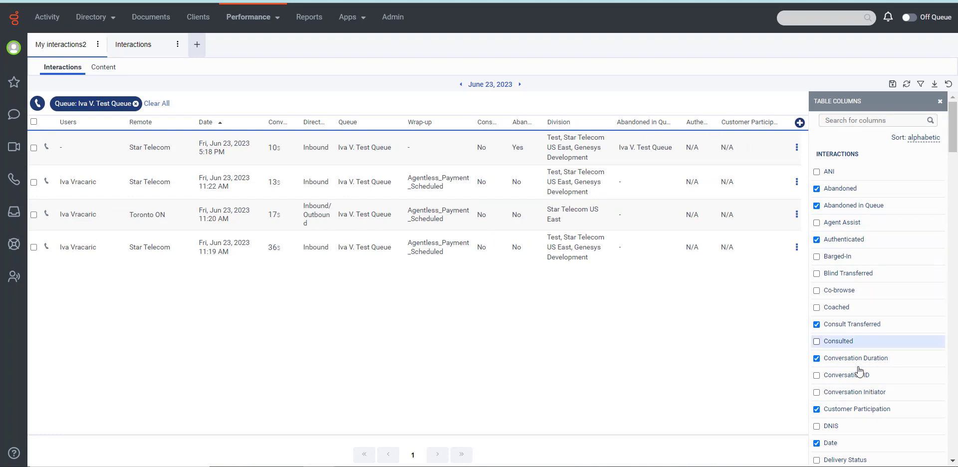
{"action": "left_click", "coordinate": [816, 377]}
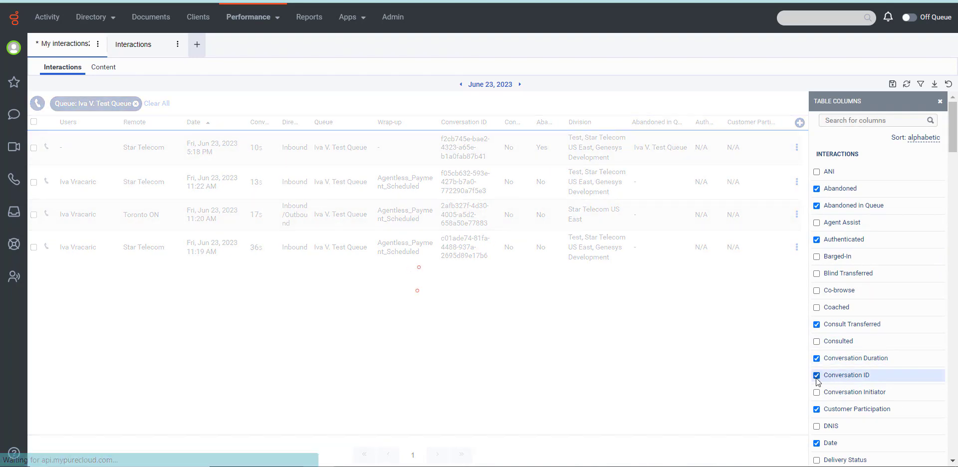
{"action": "left_click", "coordinate": [940, 102]}
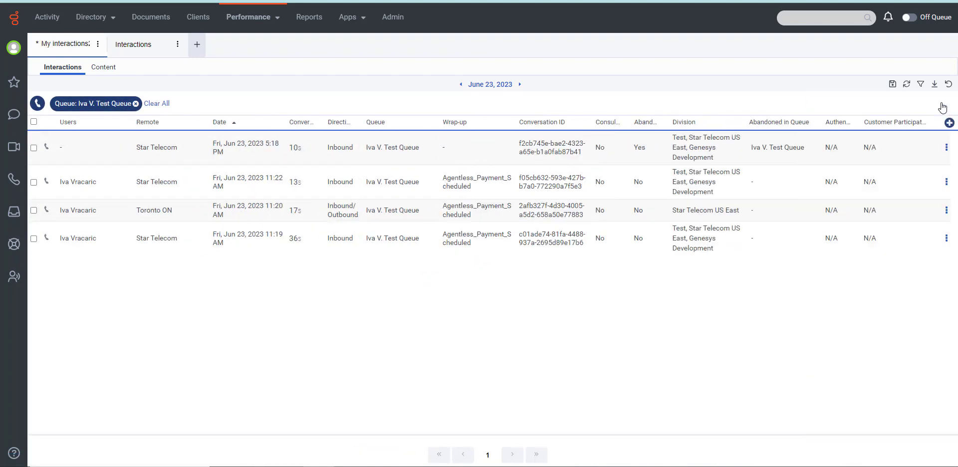
{"action": "left_click", "coordinate": [949, 151]}
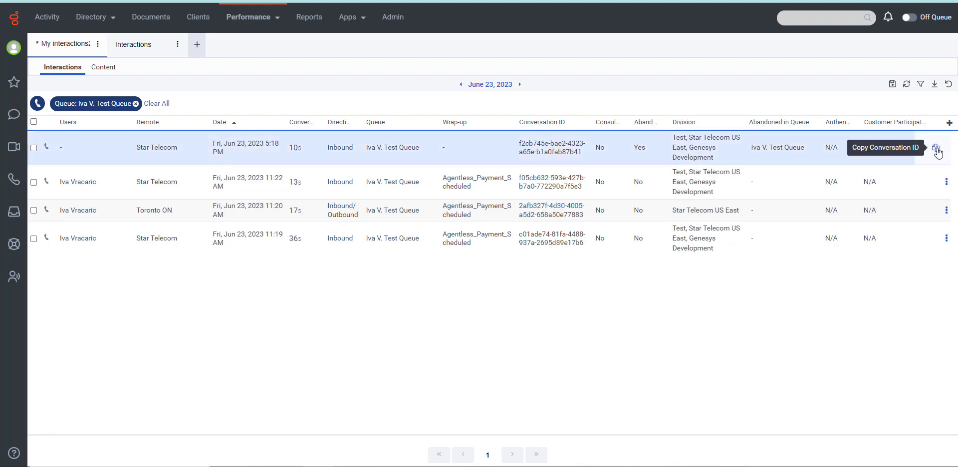
{"action": "left_click", "coordinate": [937, 149]}
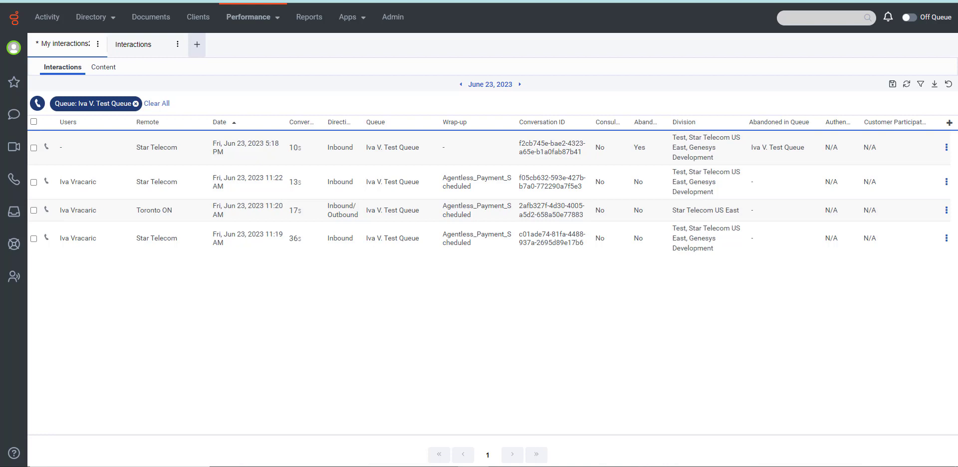
Find the Conversation ID filter, paste the copied ID as plain text, and apply it.
{"action": "left_click", "coordinate": [920, 84]}
{"action": "left_click", "coordinate": [842, 119]}
{"action": "type", "text": "conv"}
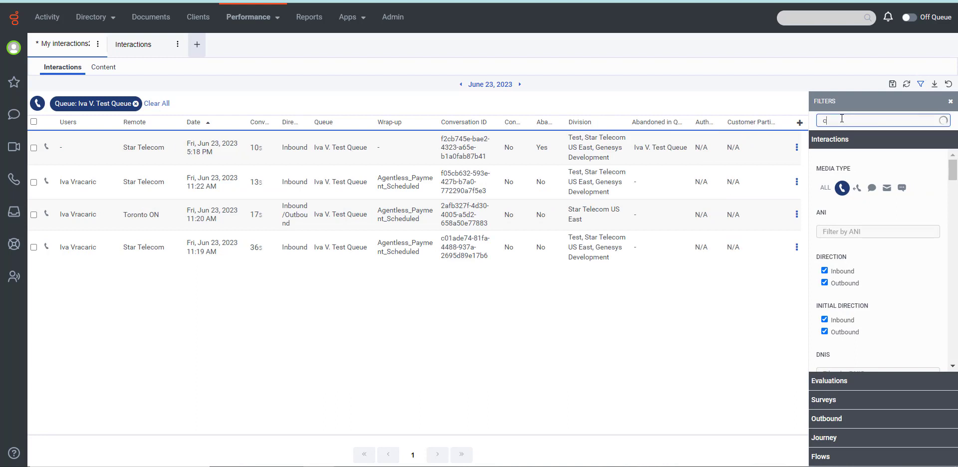
{"action": "left_click", "coordinate": [878, 263]}
{"action": "right_click", "coordinate": [878, 264]}
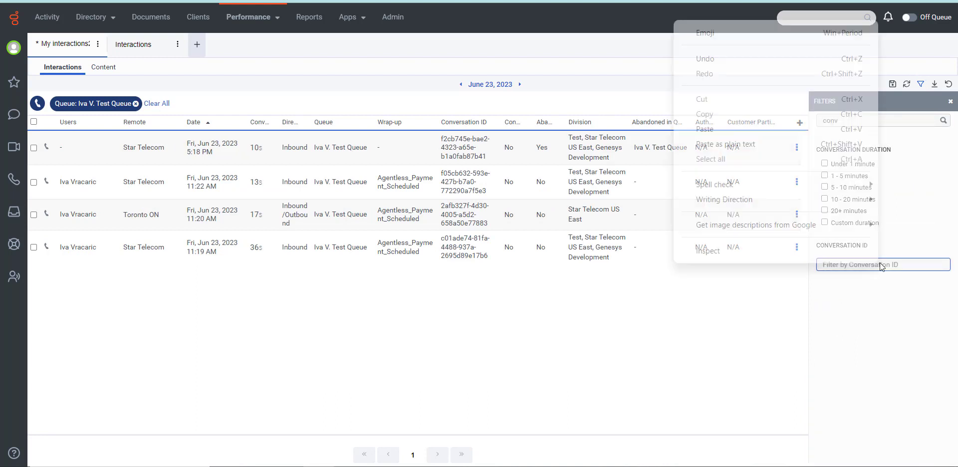
{"action": "left_click", "coordinate": [812, 145]}
{"action": "key", "text": "Return"}
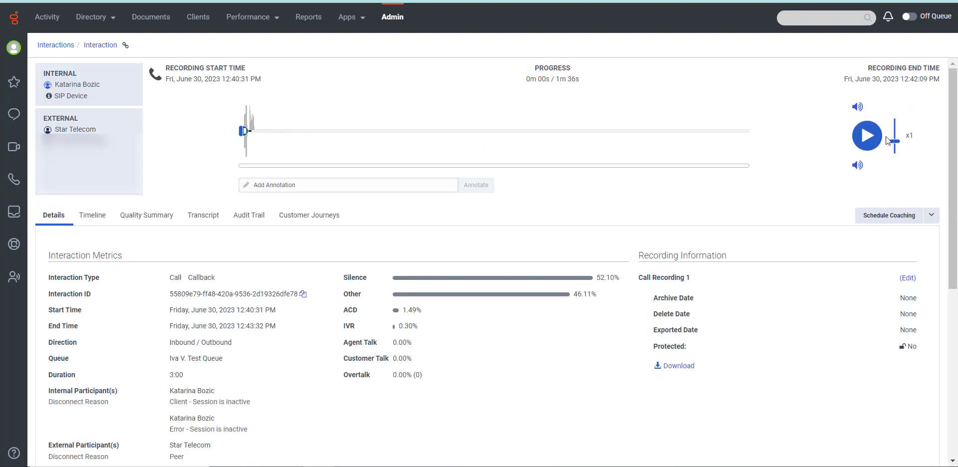
Play and pause the recording, switch speed to x2 and back to x1, and check both volume controls.
{"action": "left_click", "coordinate": [874, 136]}
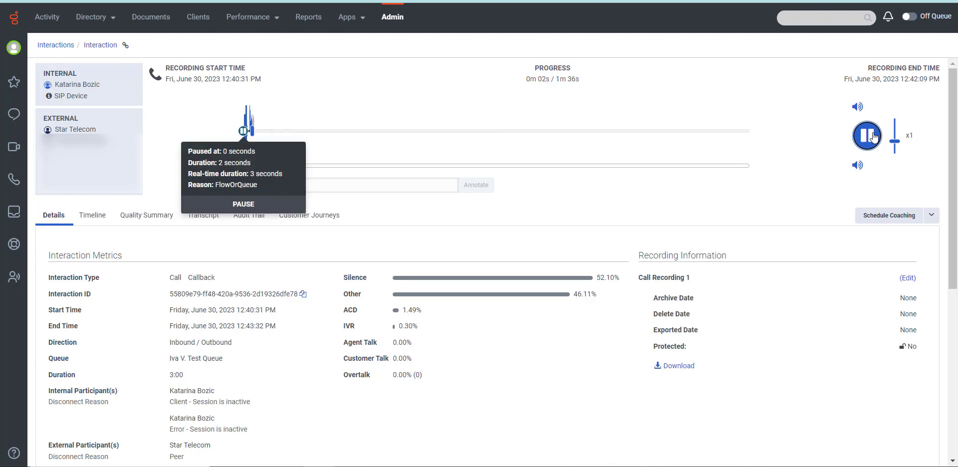
{"action": "left_click", "coordinate": [873, 137]}
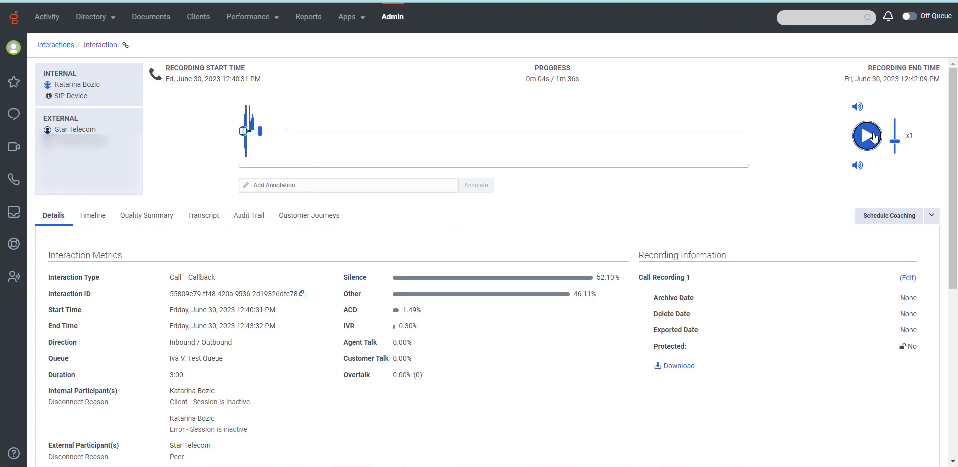
{"action": "left_click", "coordinate": [894, 127]}
{"action": "left_click", "coordinate": [894, 144]}
{"action": "left_click", "coordinate": [861, 111]}
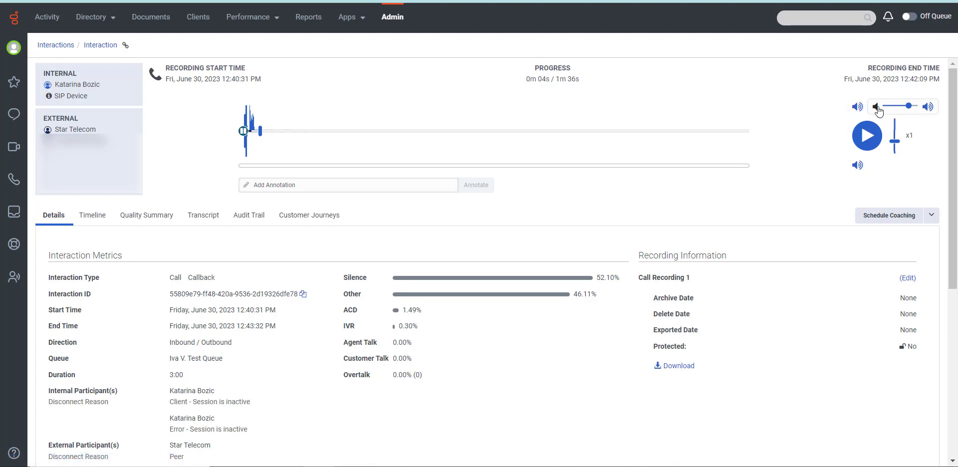
{"action": "left_click", "coordinate": [856, 165]}
Add a 'Great job!' annotation to the call recording.
{"action": "left_click", "coordinate": [432, 186]}
{"action": "left_click", "coordinate": [426, 205]}
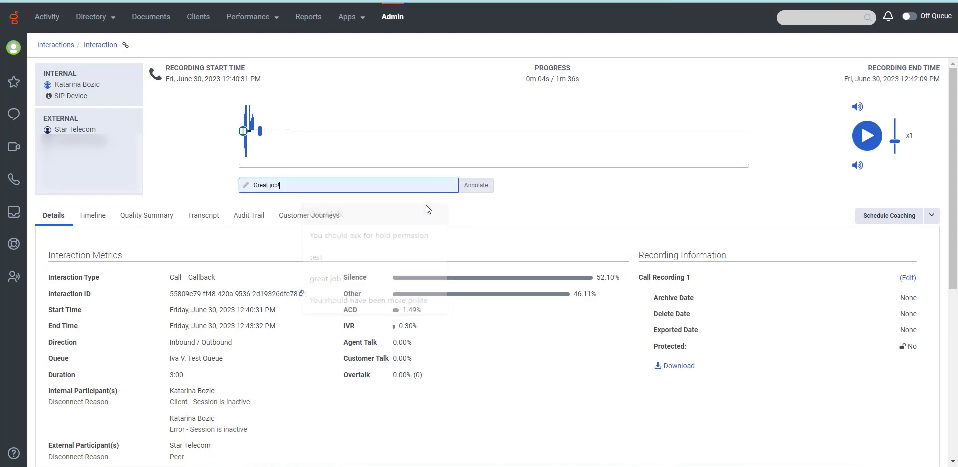
{"action": "left_click", "coordinate": [480, 189]}
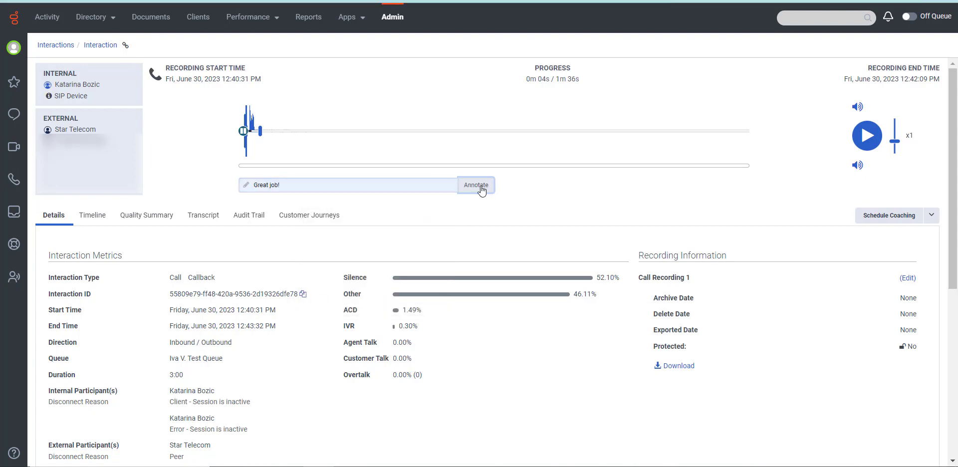
View the new annotation's details, then open the recording's download options and choose Mp3 format.
{"action": "left_click", "coordinate": [259, 132]}
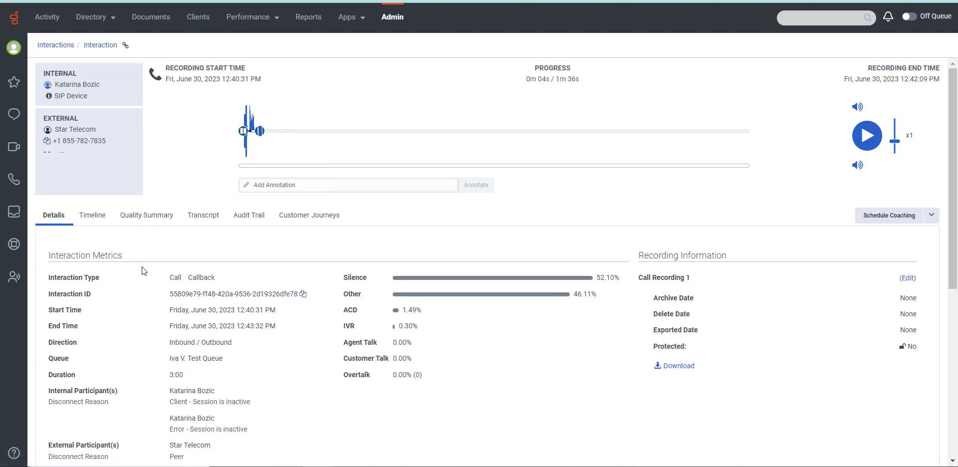
{"action": "scroll", "coordinate": [142, 268], "scroll_direction": "down", "scroll_amount": 1}
{"action": "scroll", "coordinate": [141, 267], "scroll_direction": "down", "scroll_amount": 2}
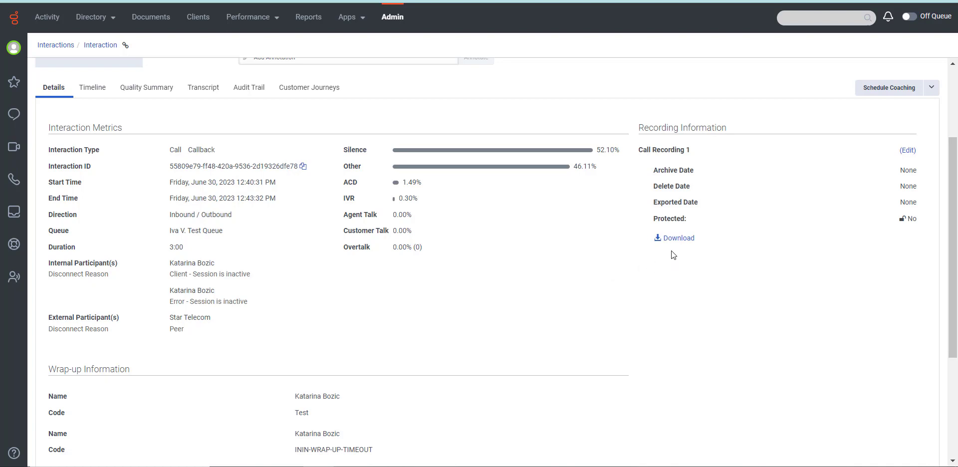
{"action": "left_click", "coordinate": [676, 238]}
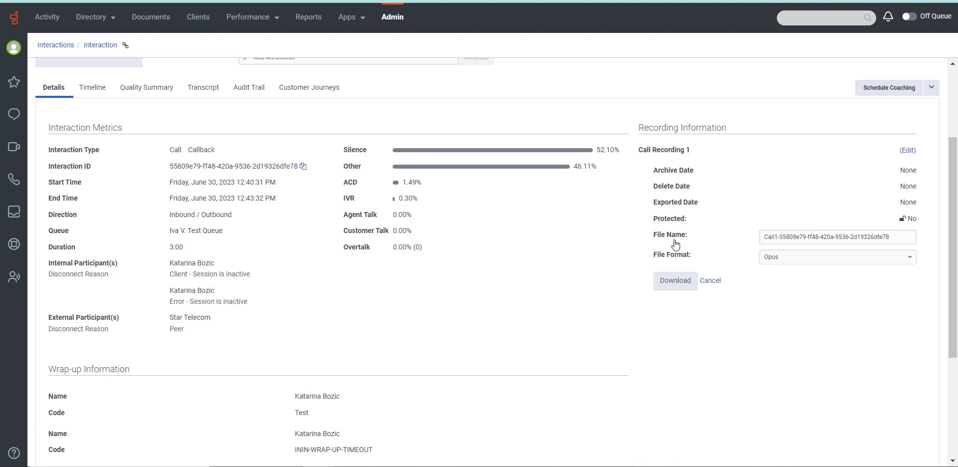
{"action": "left_click", "coordinate": [787, 262]}
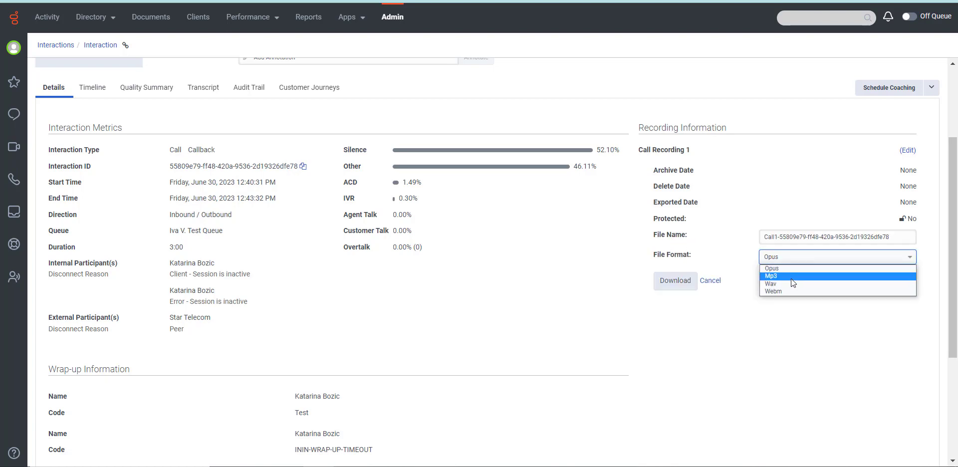
{"action": "left_click", "coordinate": [791, 278]}
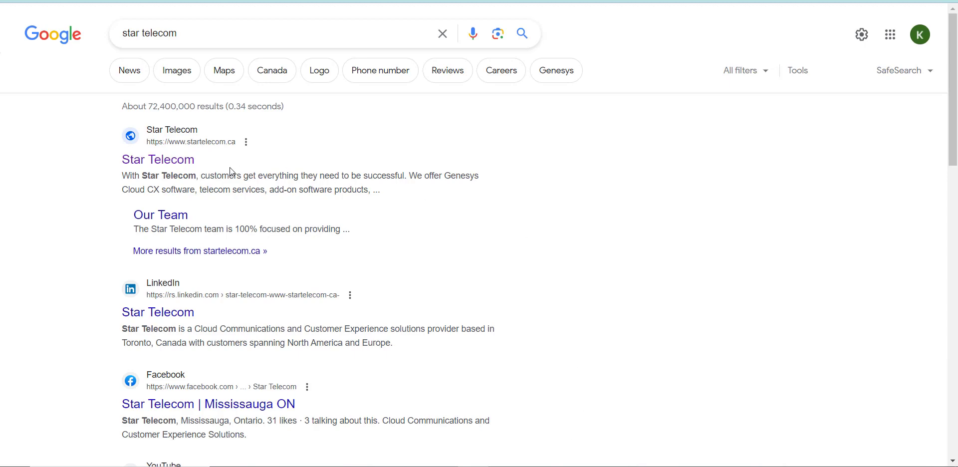
Go from the Star Telecom search result to Cloud Contact Center's Training as a Service page, down to 'Download the Brochure'.
{"action": "left_click", "coordinate": [178, 163]}
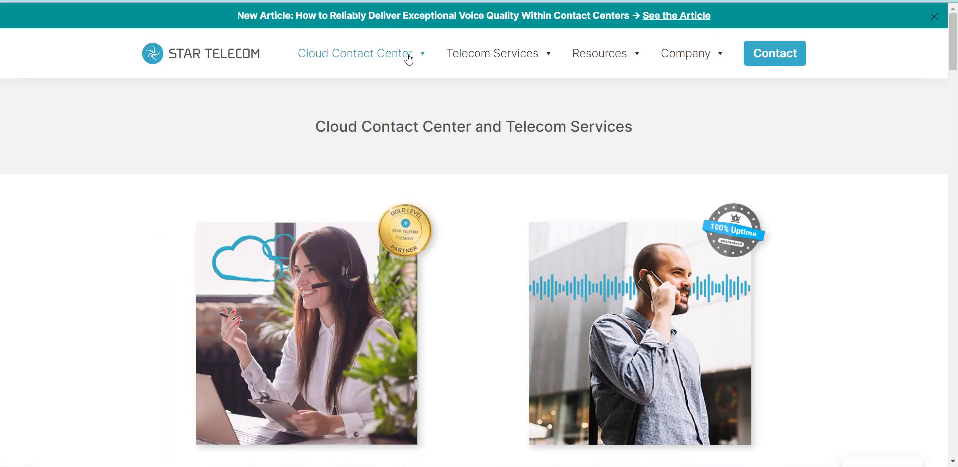
{"action": "mouse_move", "coordinate": [408, 60]}
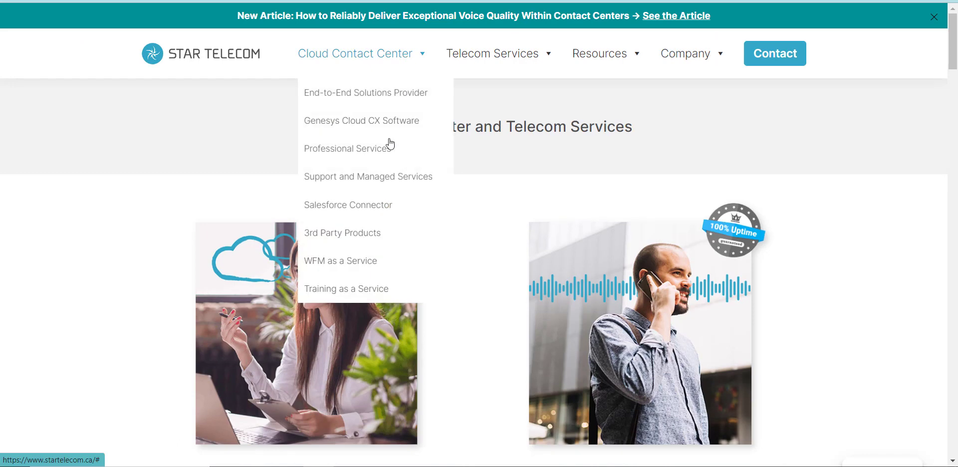
{"action": "left_click", "coordinate": [376, 292]}
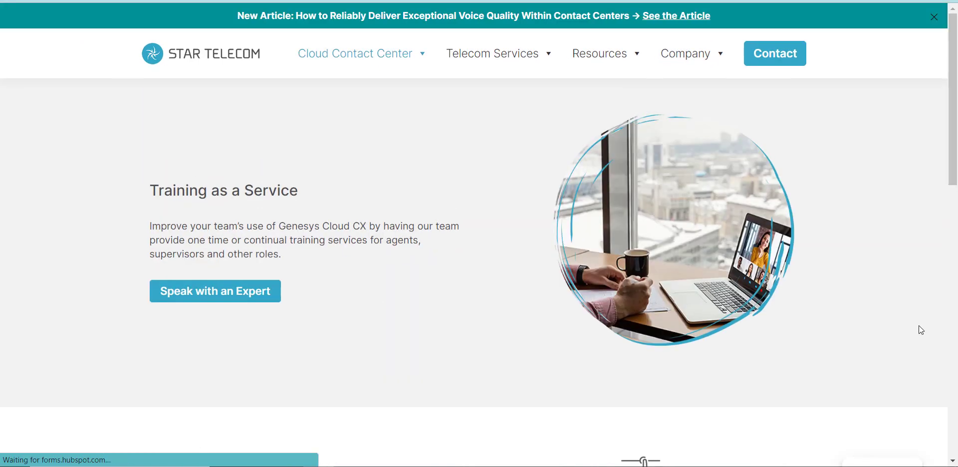
{"action": "scroll", "coordinate": [919, 327], "scroll_direction": "down", "scroll_amount": 3}
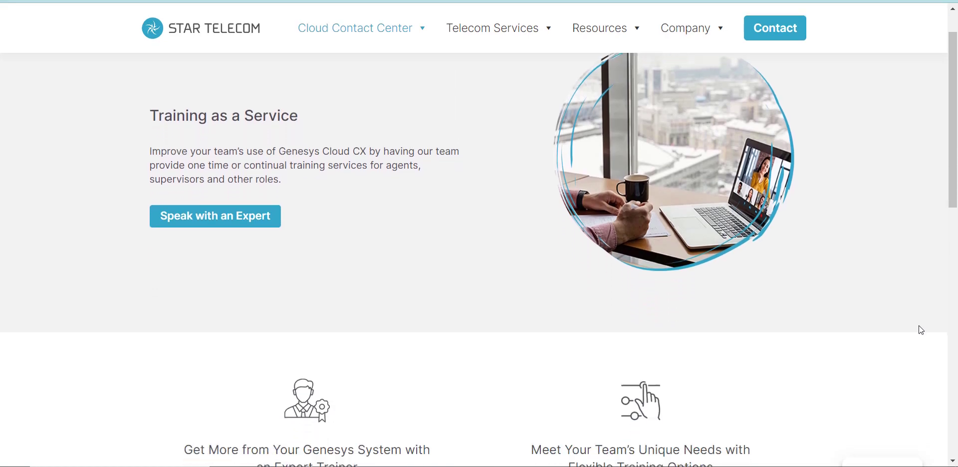
{"action": "scroll", "coordinate": [919, 327], "scroll_direction": "down", "scroll_amount": 4}
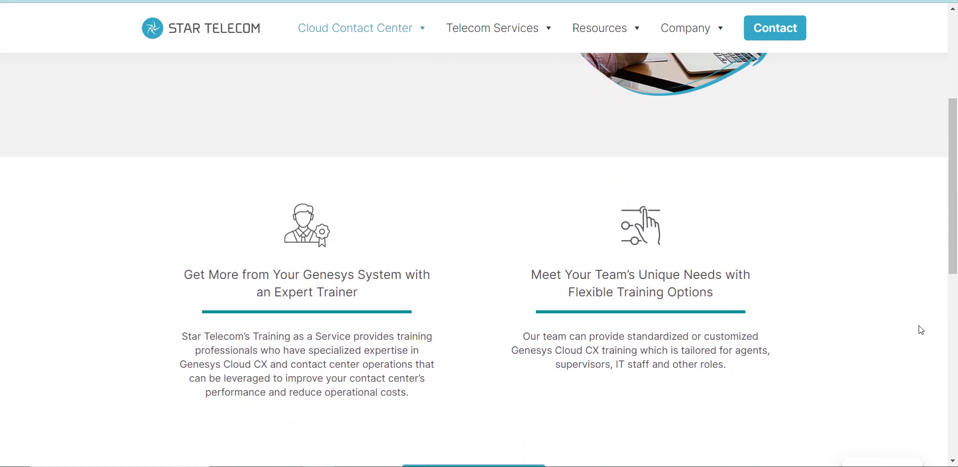
{"action": "scroll", "coordinate": [918, 326], "scroll_direction": "down", "scroll_amount": 2}
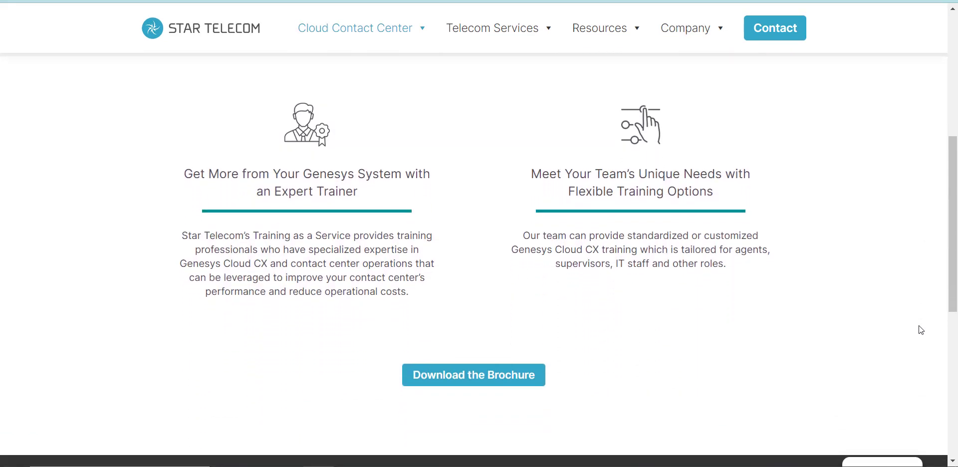